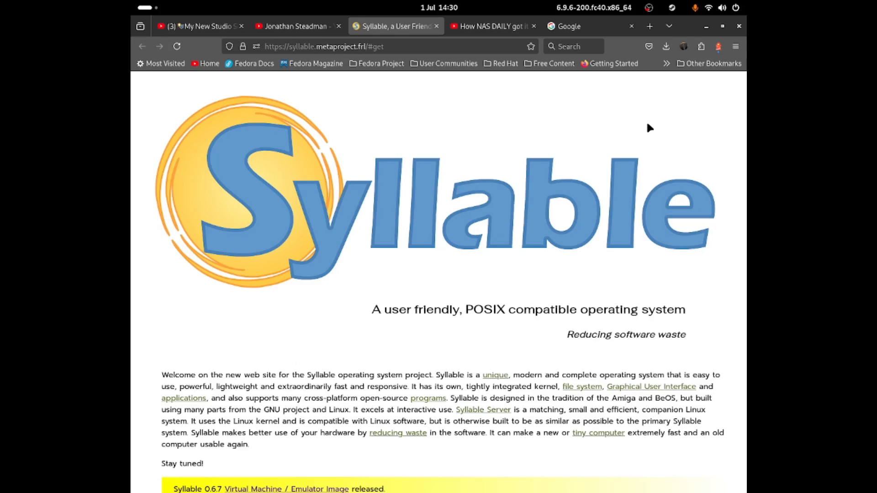
Start downloading SyllableDesktop-0.6.7 iso.7z from System Distributions, then cancel it and close the Downloads panel
scroll(641, 169, down, 4)
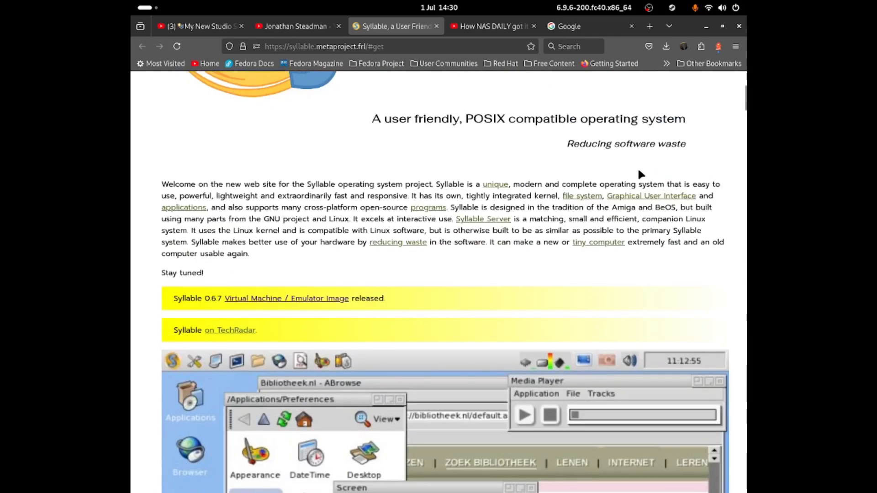
scroll(638, 168, down, 3)
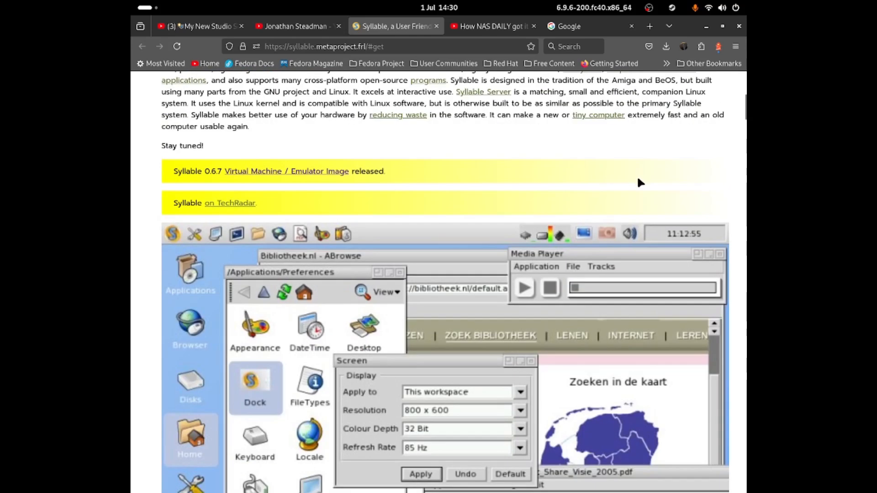
scroll(637, 181, down, 1)
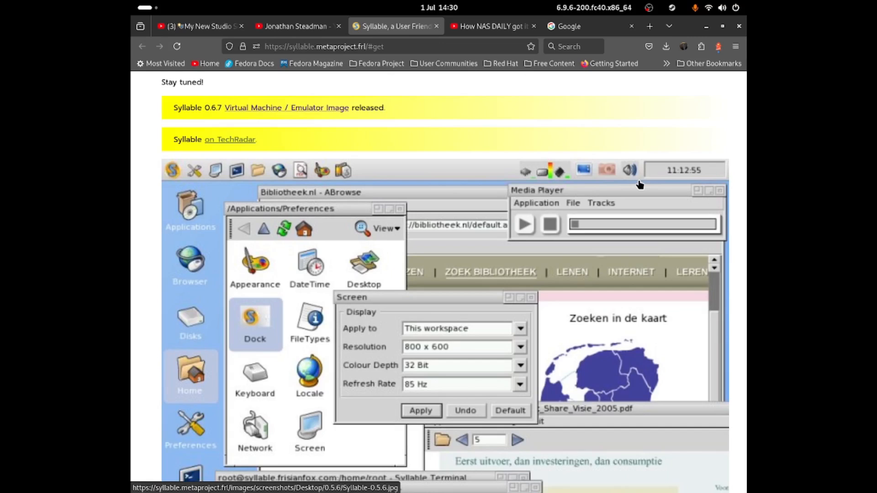
scroll(640, 185, down, 1)
scroll(640, 184, down, 1)
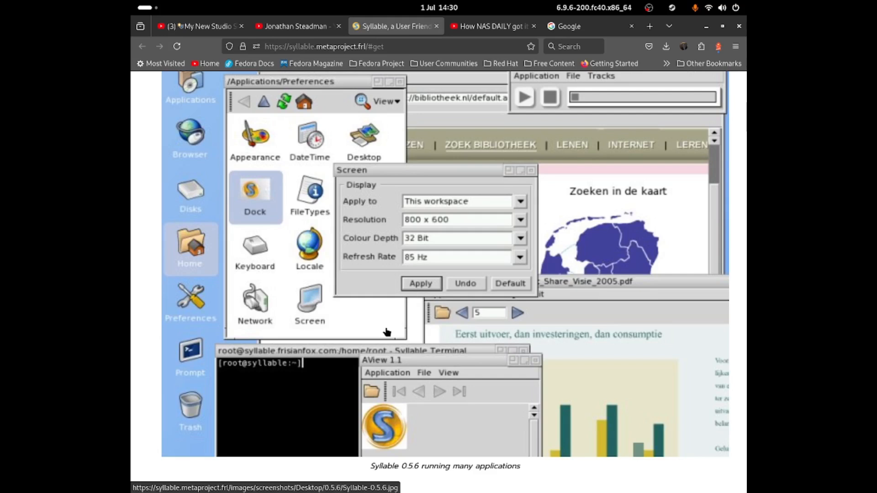
scroll(388, 330, up, 1)
scroll(387, 331, up, 6)
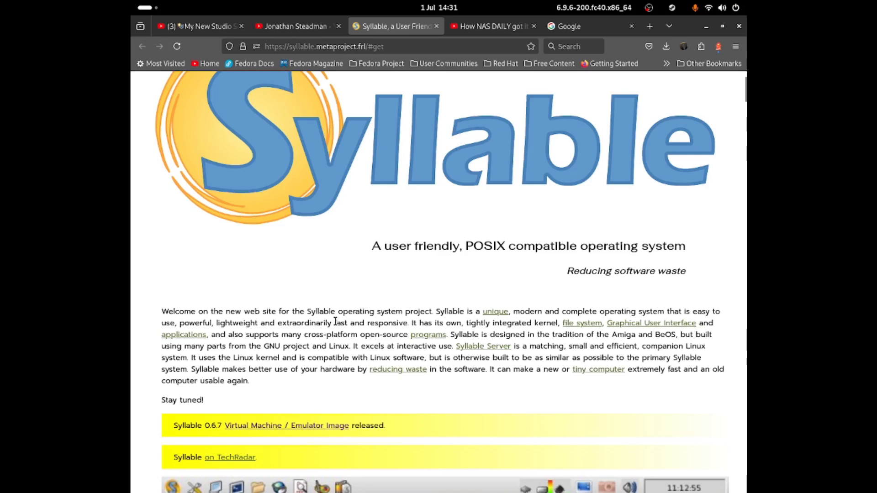
scroll(344, 322, up, 1)
scroll(344, 322, down, 3)
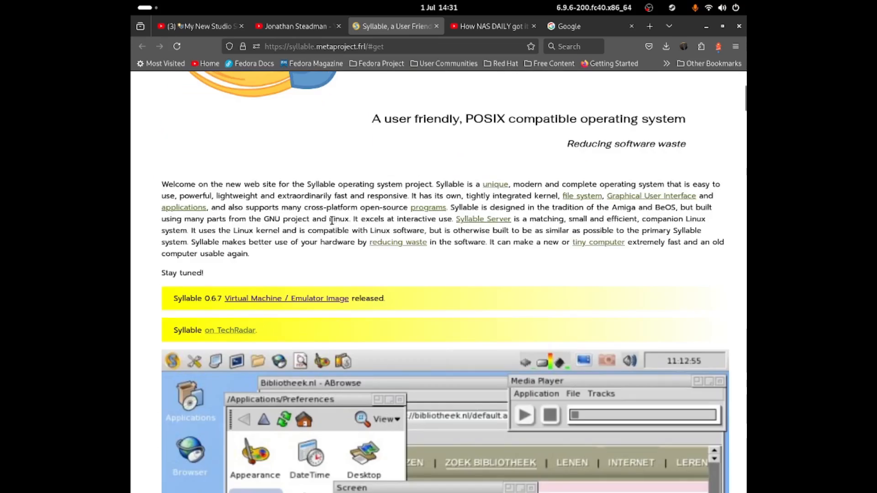
scroll(331, 221, down, 6)
scroll(318, 268, up, 12)
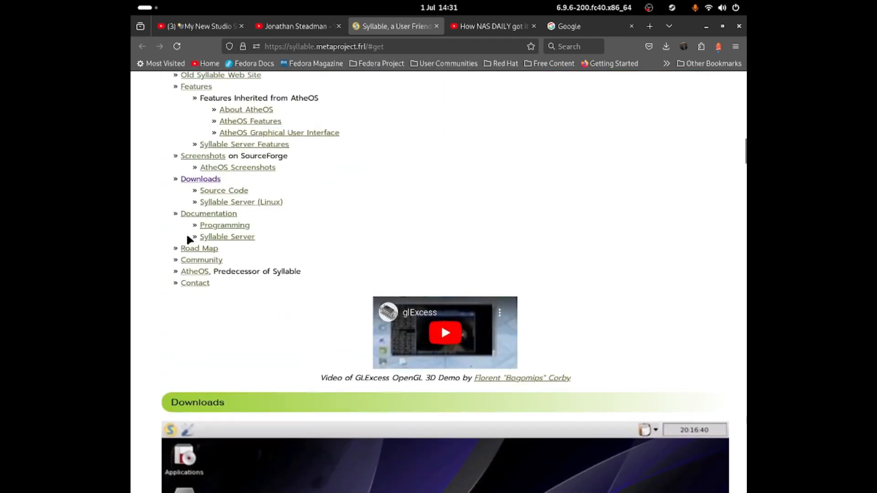
scroll(201, 188, down, 7)
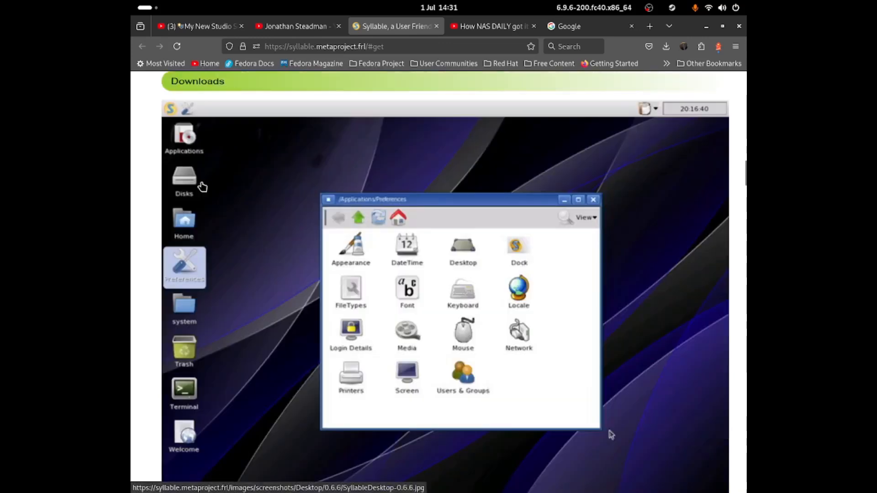
scroll(311, 196, up, 2)
scroll(365, 188, down, 9)
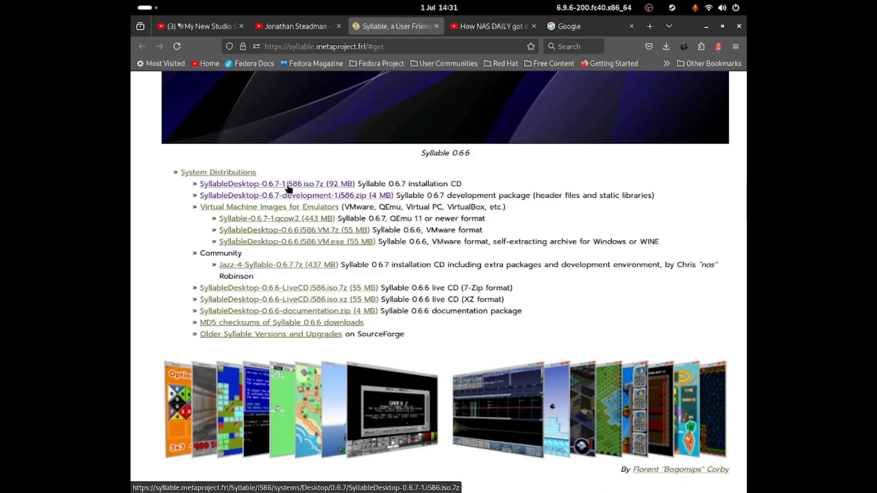
click(318, 186)
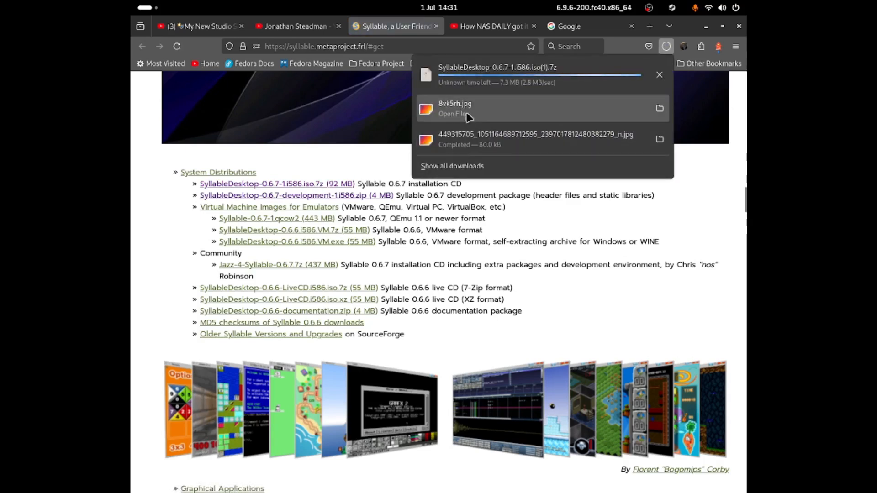
click(659, 74)
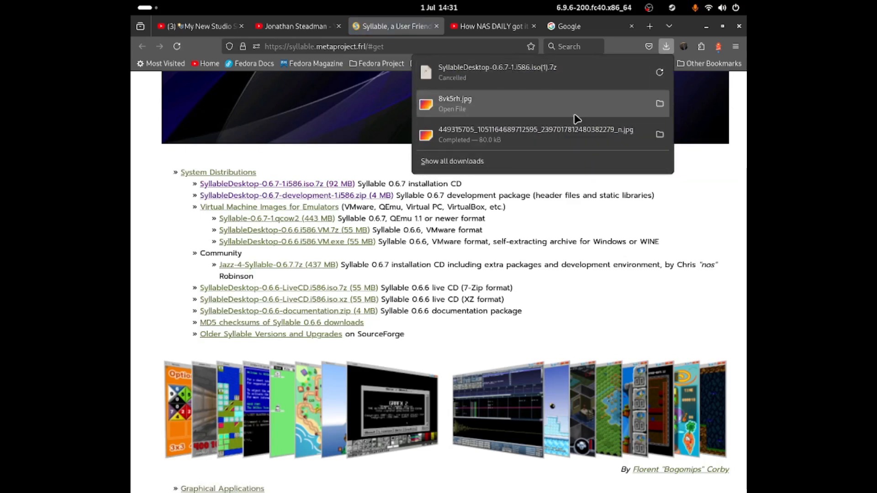
click(543, 191)
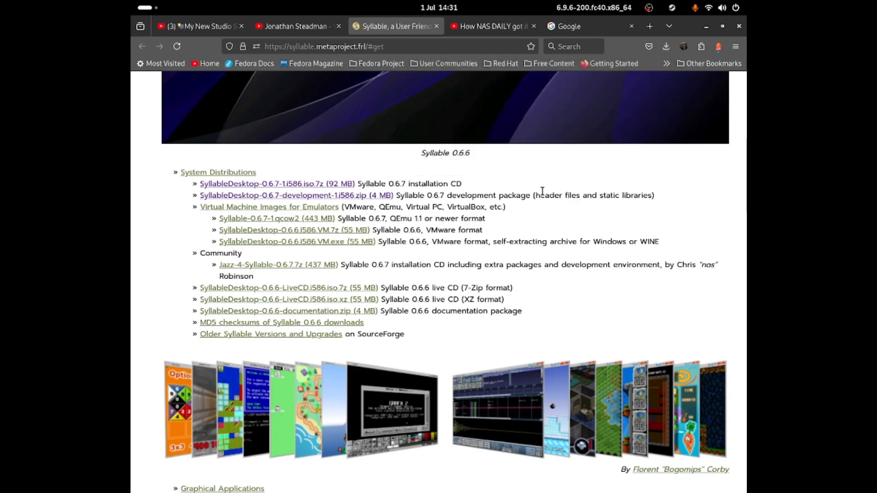
Open the SyllableDesktop-0 box, release input, and return to the Boxes machine grid
click(706, 26)
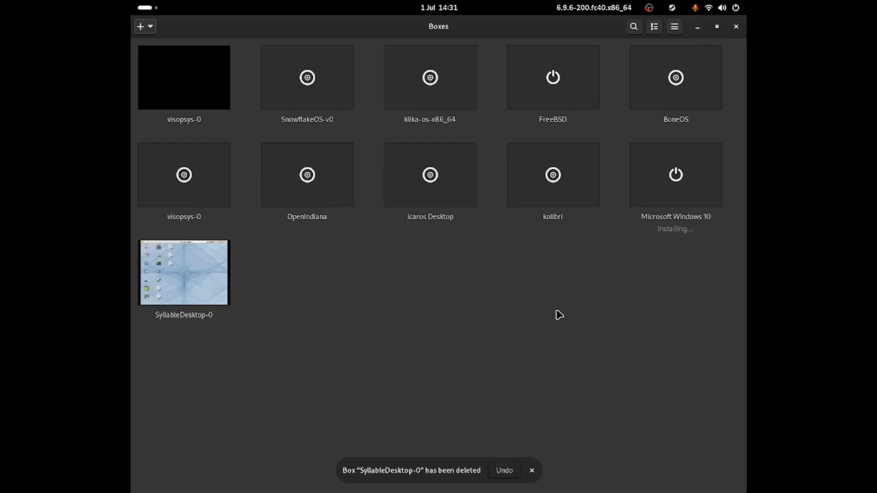
click(205, 289)
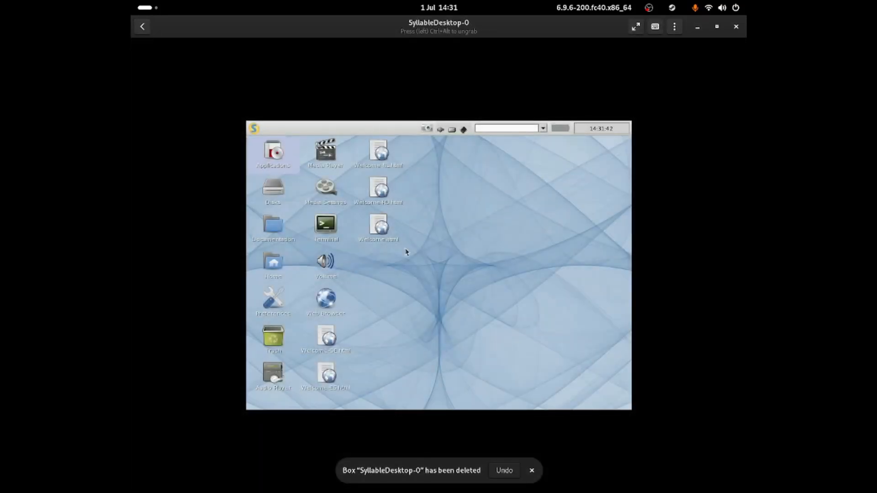
key(ctrl+alt)
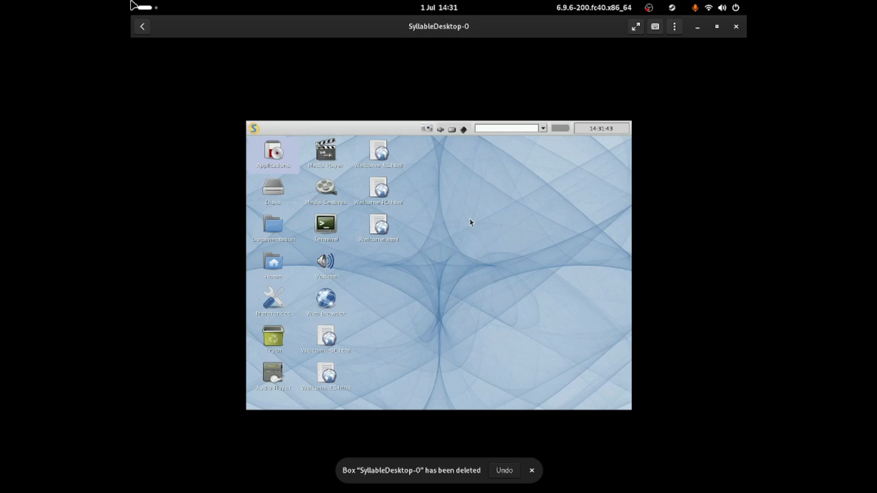
mouse_move(131, 2)
click(462, 295)
click(142, 26)
Force shut down SyllableDesktop-0 and bring up the new-machine options
right_click(195, 261)
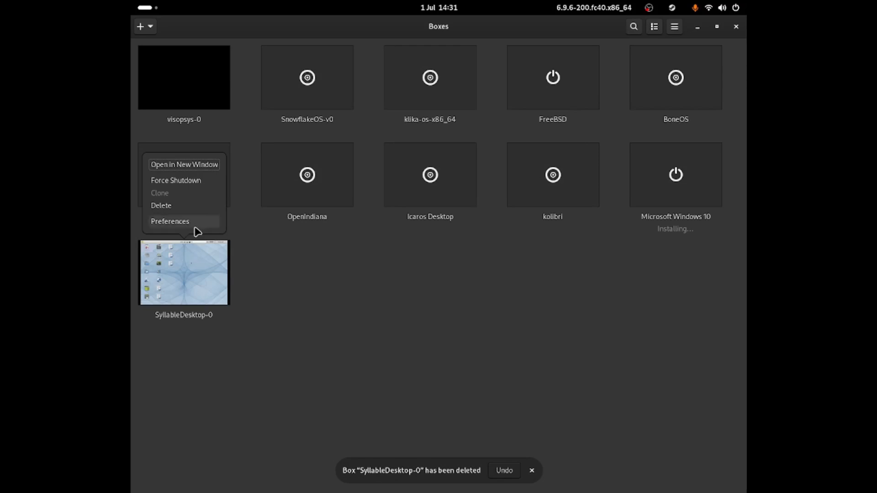
click(198, 181)
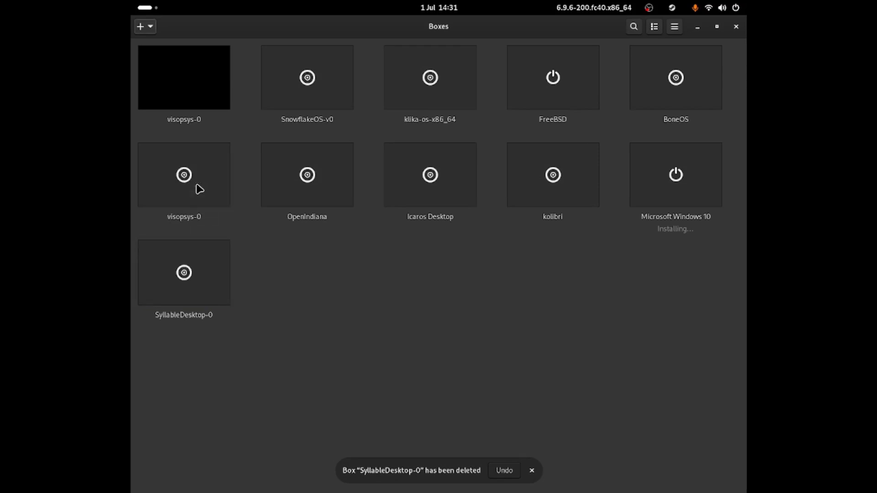
click(151, 31)
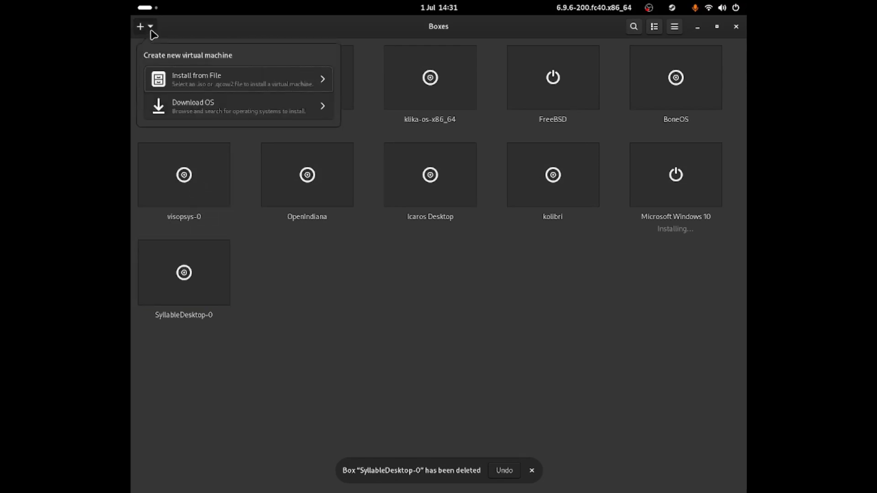
Use the SyllableDesktop-0.6.7 ISO as install media and name the machine SyllableDesktop-1-Video
click(173, 78)
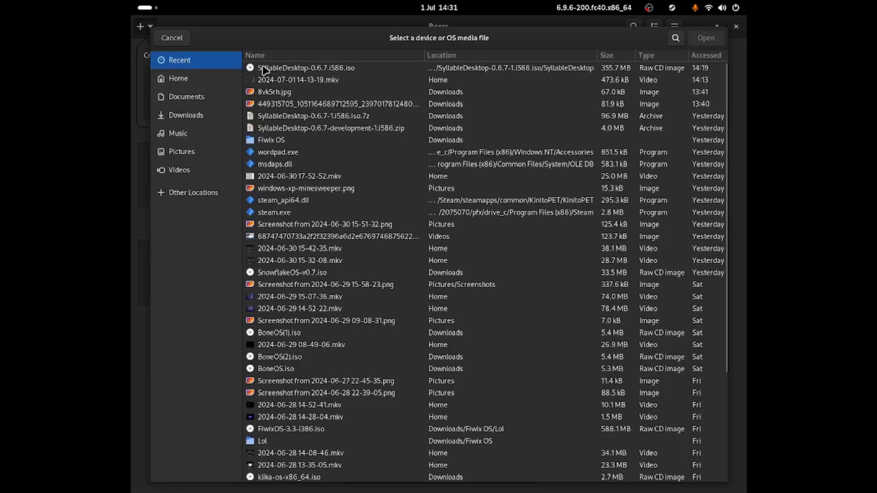
double_click(264, 69)
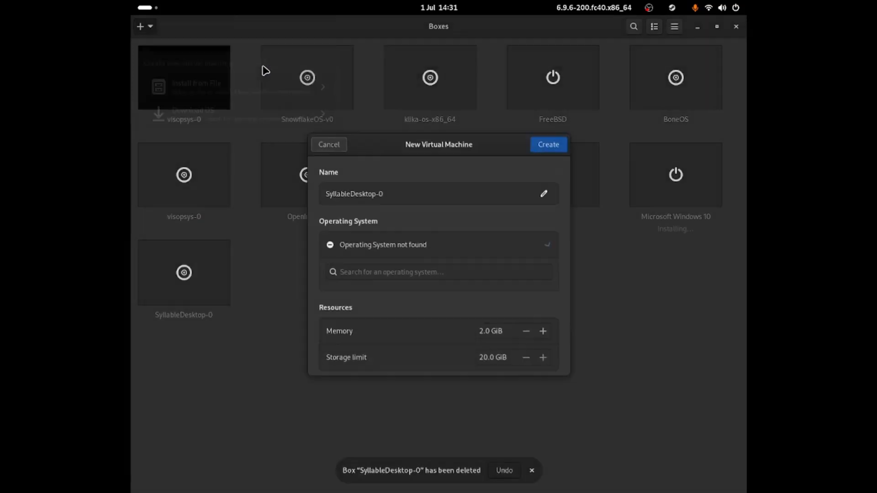
click(431, 190)
key(BackSpace)
text(1)
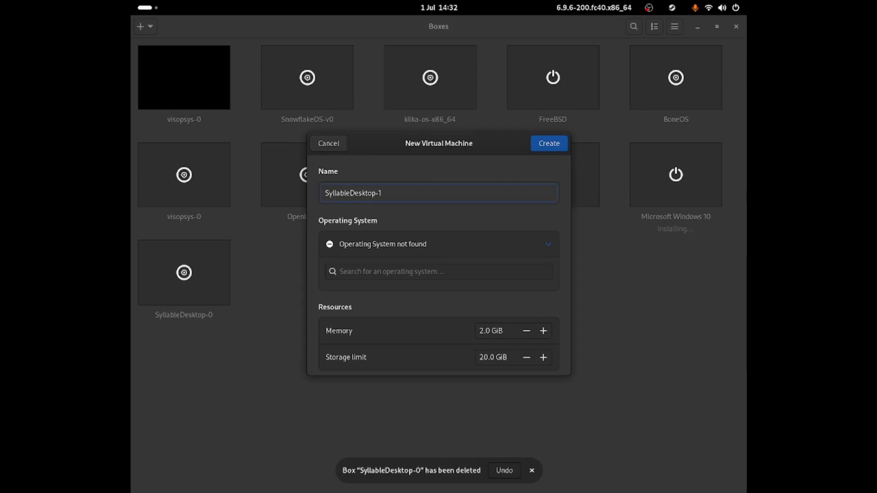
text(-Video)
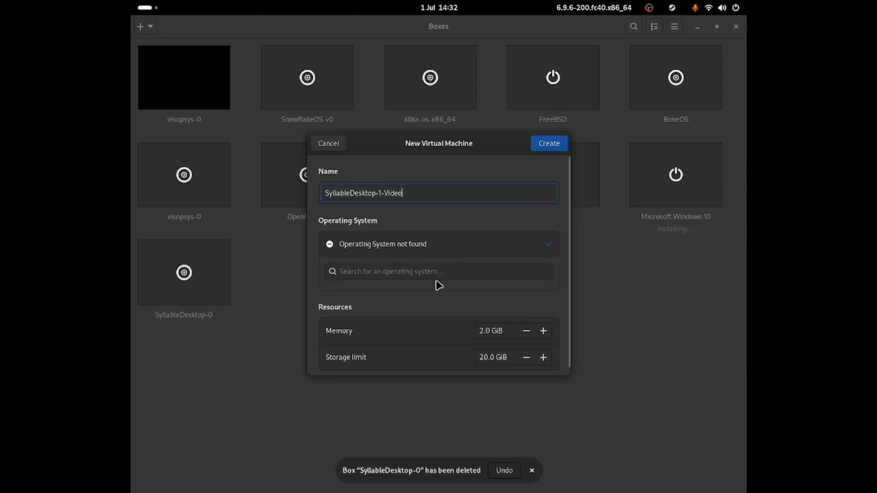
Give the machine 4.0 GiB memory and a 30.0 GiB storage limit, then create it
click(483, 332)
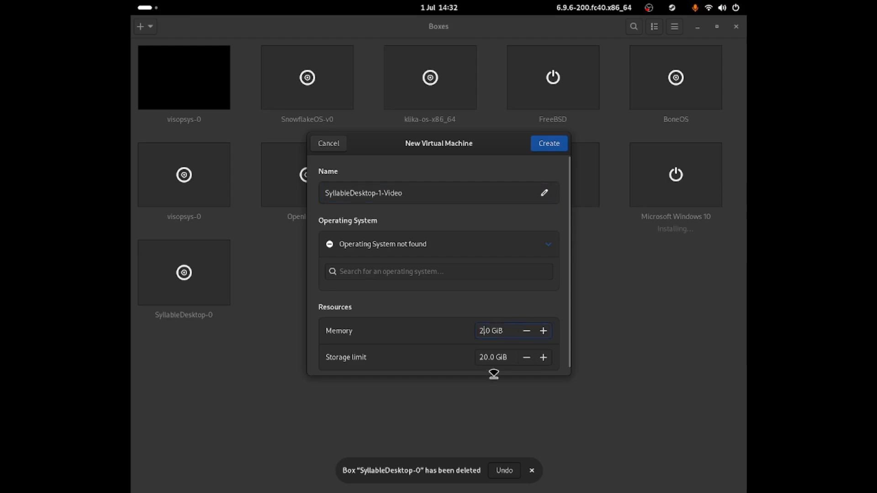
key(BackSpace)
text(4)
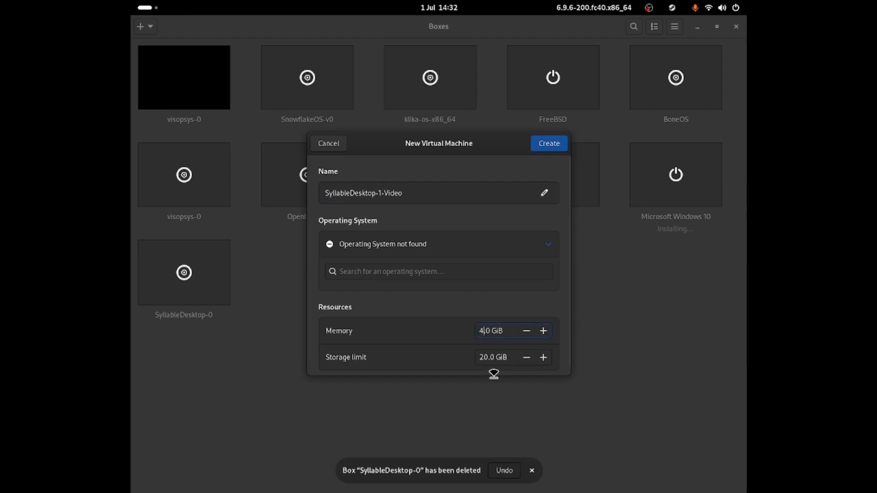
click(483, 357)
key(BackSpace)
text(3)
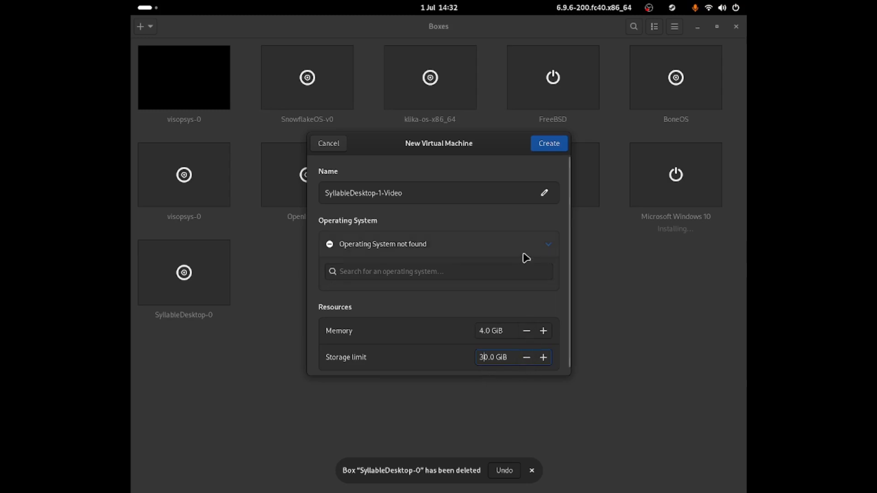
click(545, 145)
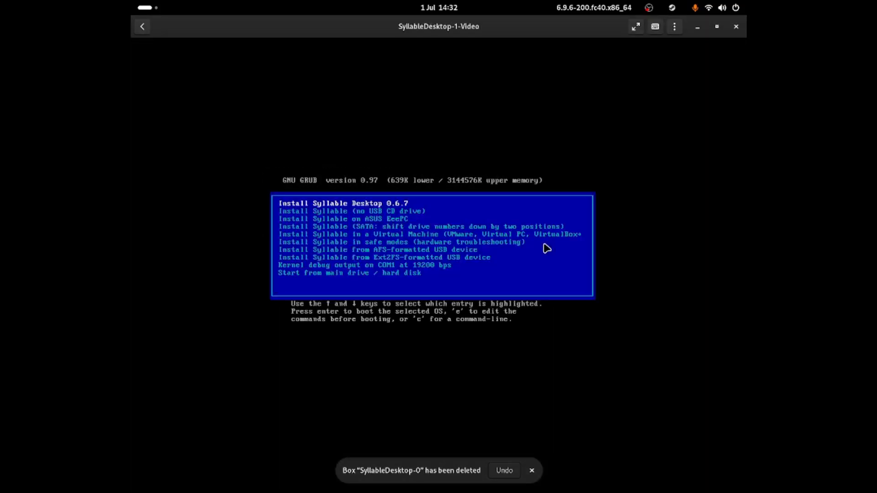
Boot the GRUB entry 'Install Syllable Desktop 0.6.7' in the new VM
click(521, 255)
key(Down)
key(Up)
key(Down)
key(Up)
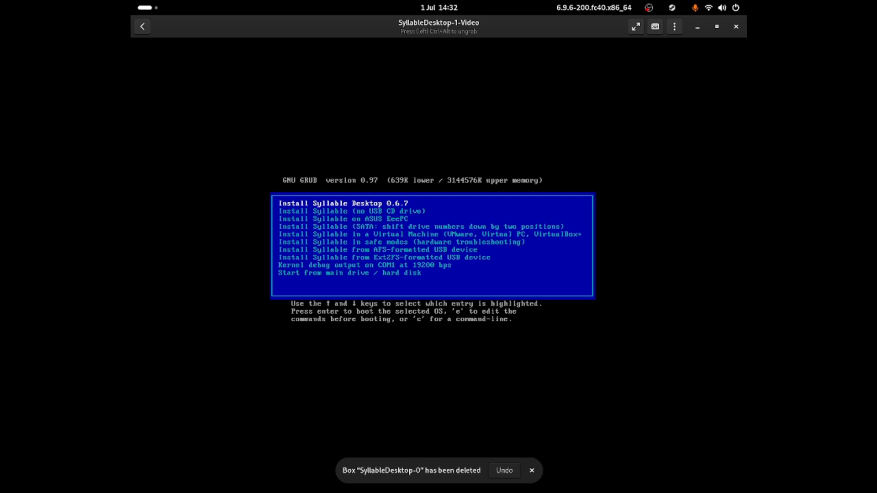
key(Return)
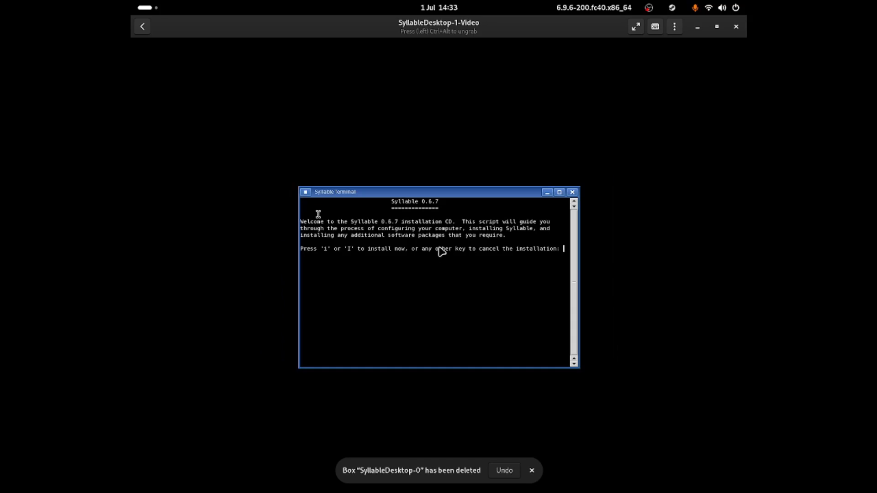
Choose to install, agree to a new partition, and open the 30720 MB hda disk in the partition editor
key(i)
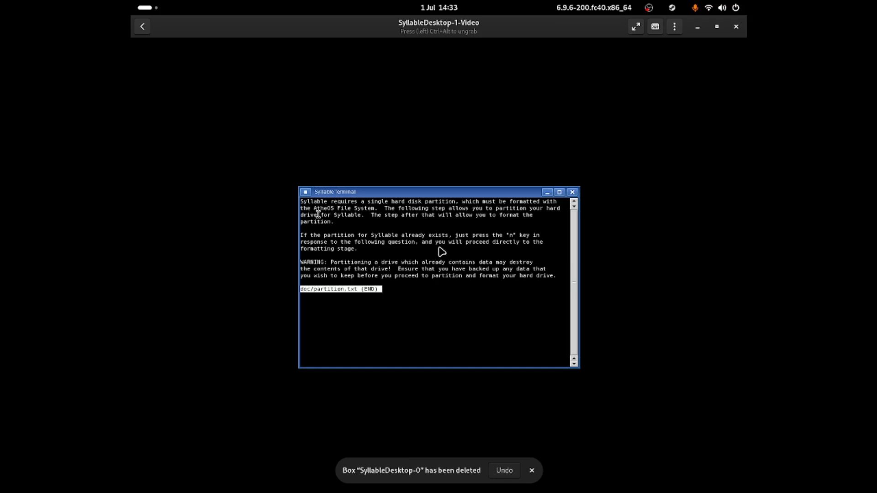
key(q)
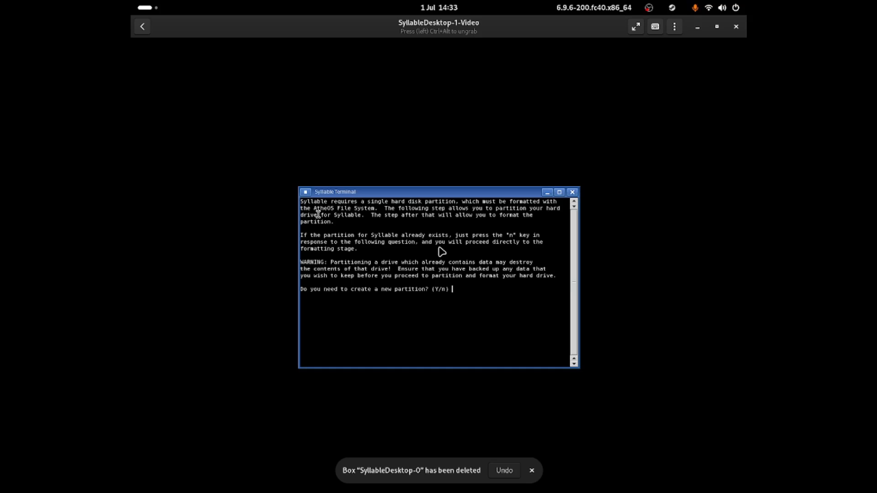
key(Return)
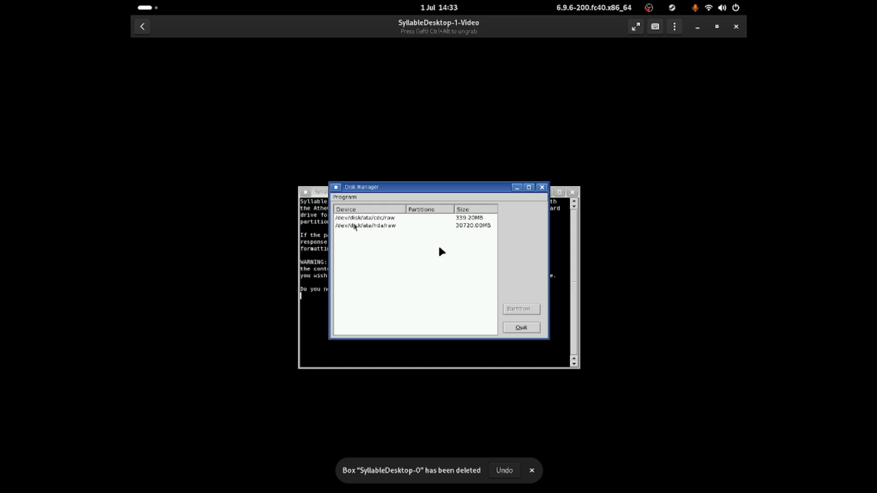
click(356, 226)
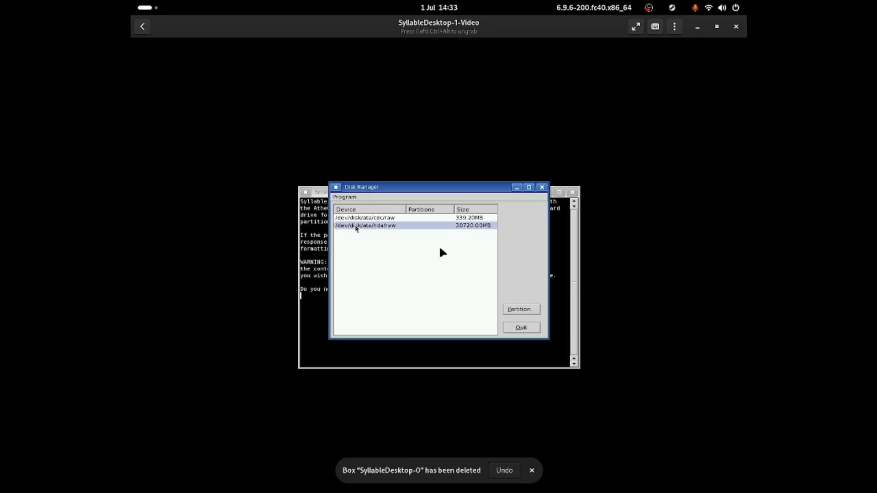
click(508, 311)
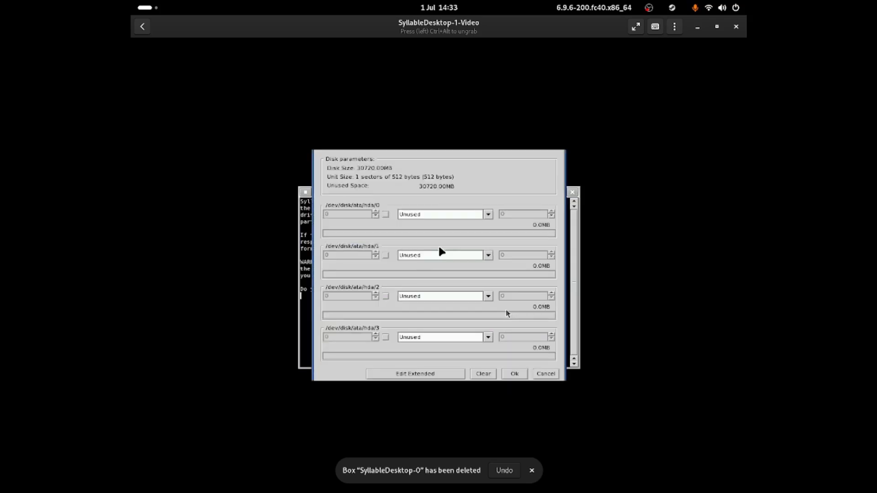
Set hda/0's type to Syllable - AFS and confirm writing the partition table
click(488, 215)
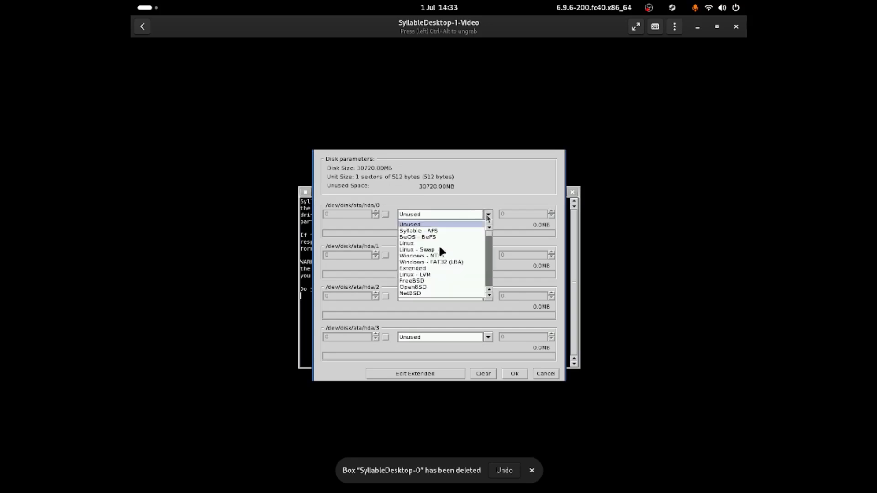
click(480, 232)
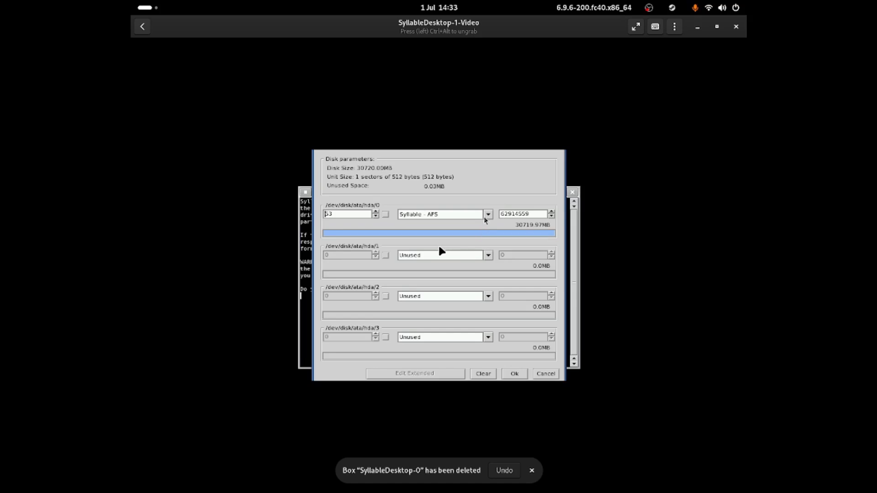
click(486, 215)
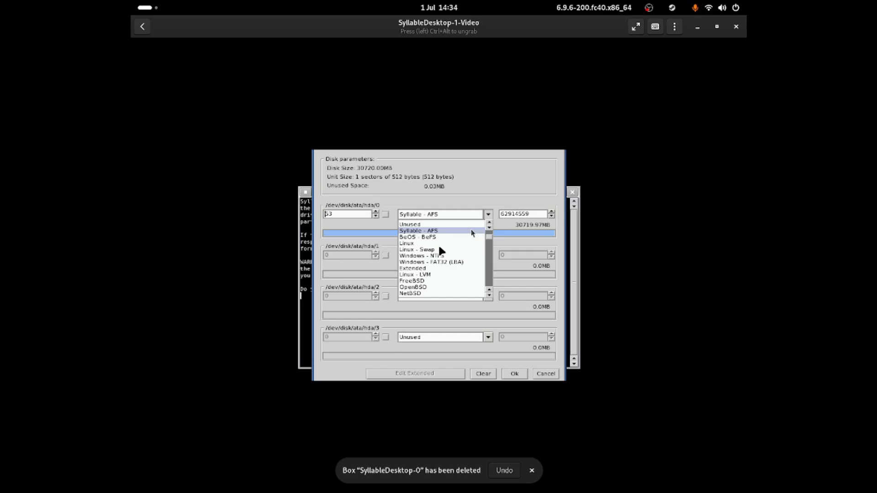
click(472, 231)
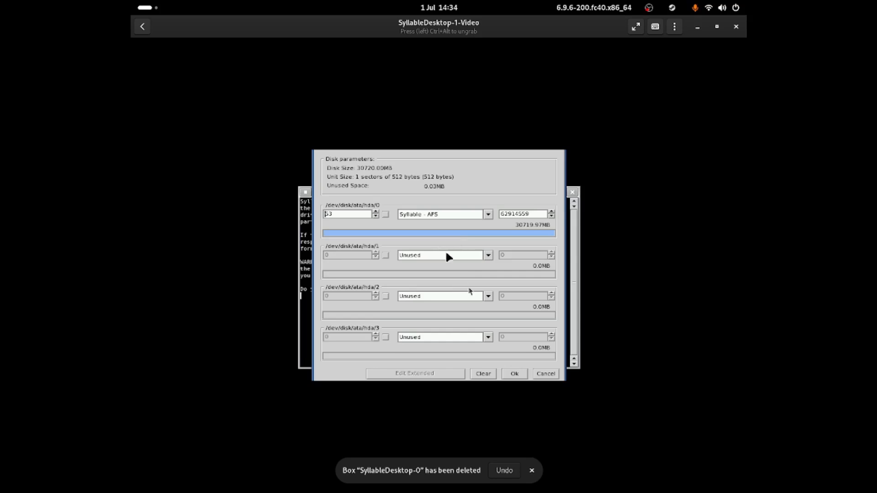
click(516, 375)
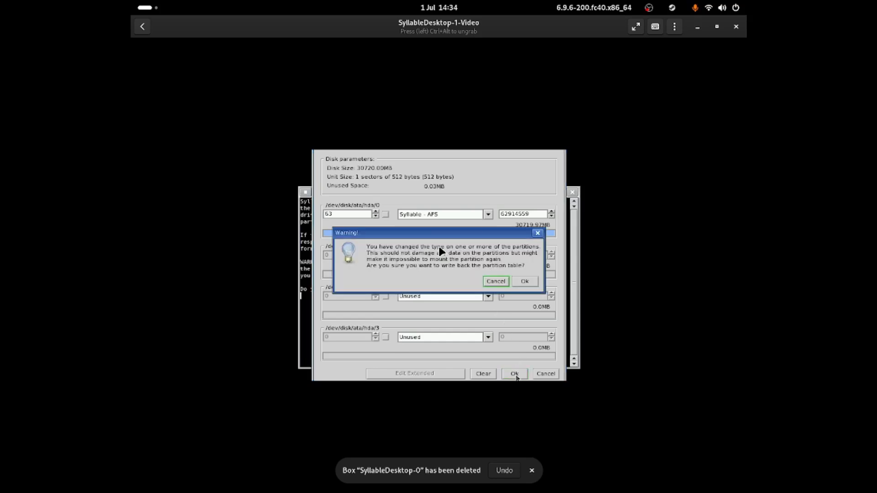
click(531, 283)
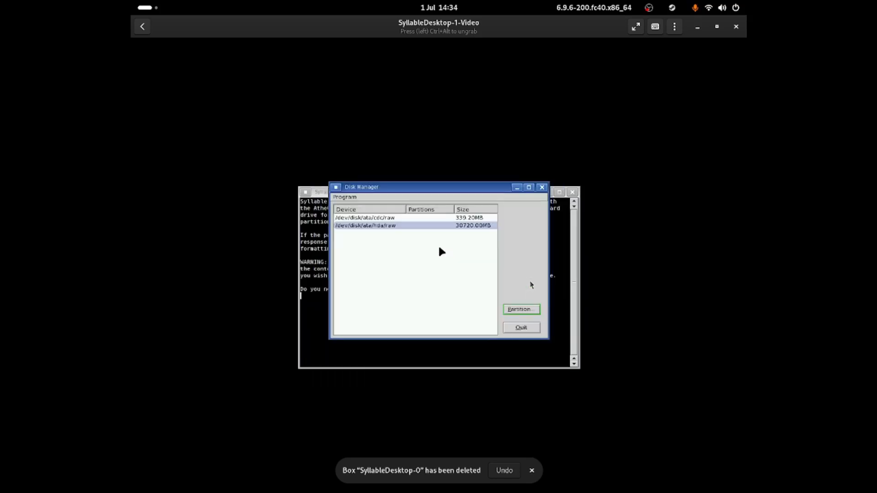
Close Disk Manager, pick partition 'a' (/dev/disk/ata/hda/0), and confirm formatting with 'yes'
click(521, 328)
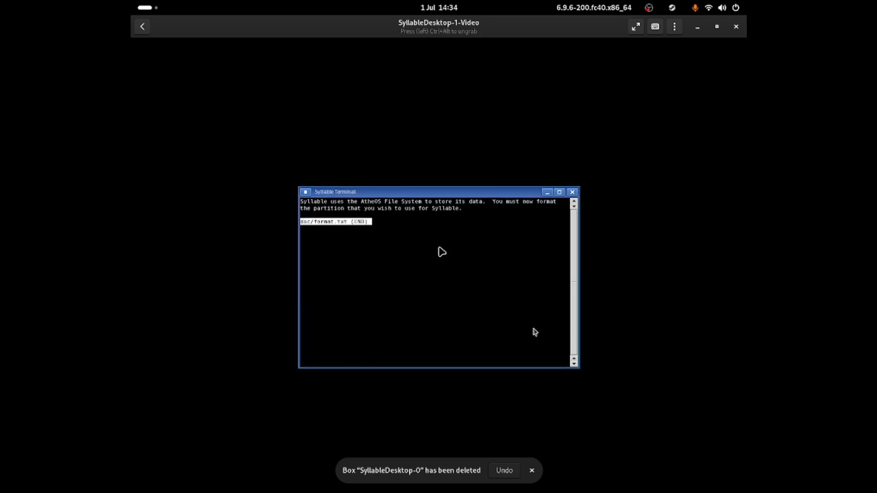
key(q)
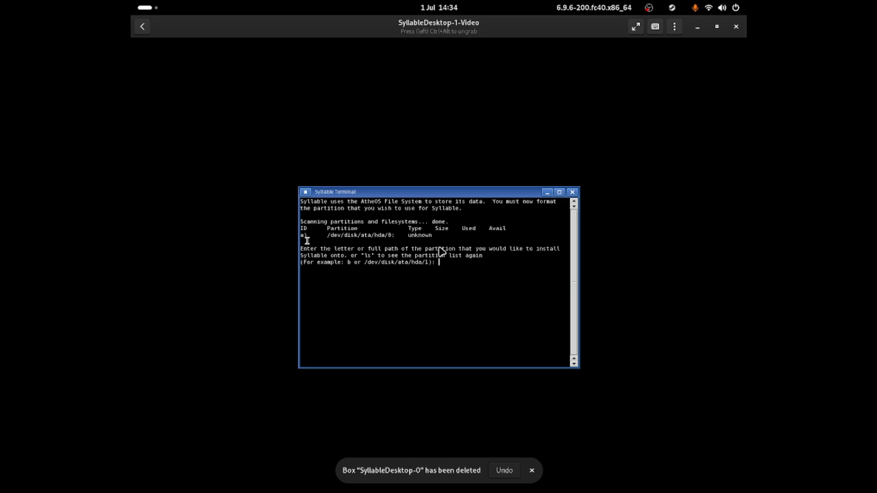
text(a)
key(Return)
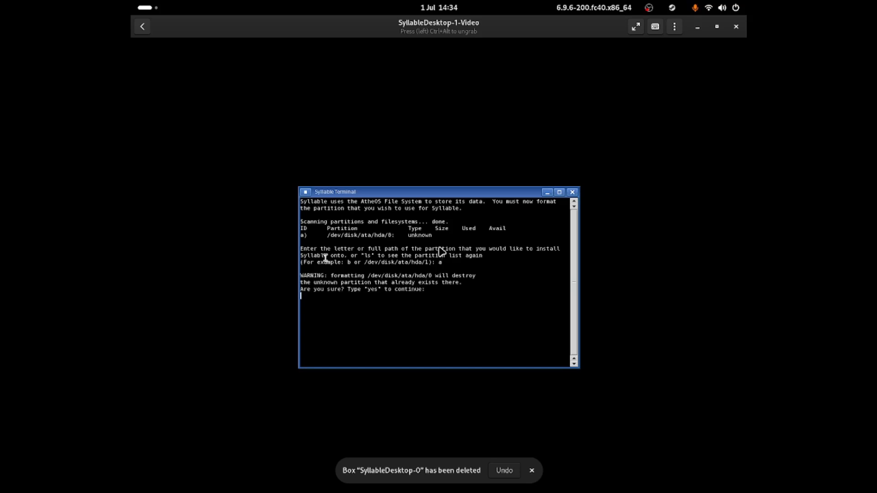
text(yes)
key(Return)
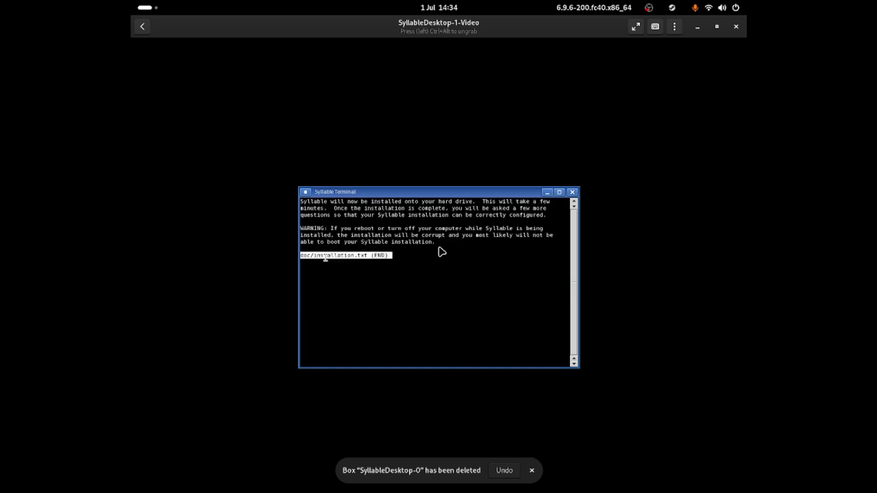
Start the installation and continue past the base-package-installed message
key(q)
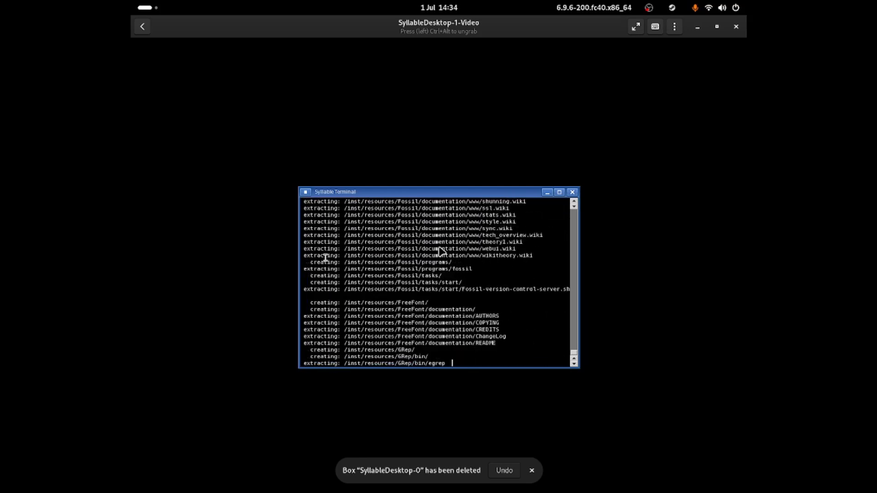
click(648, 9)
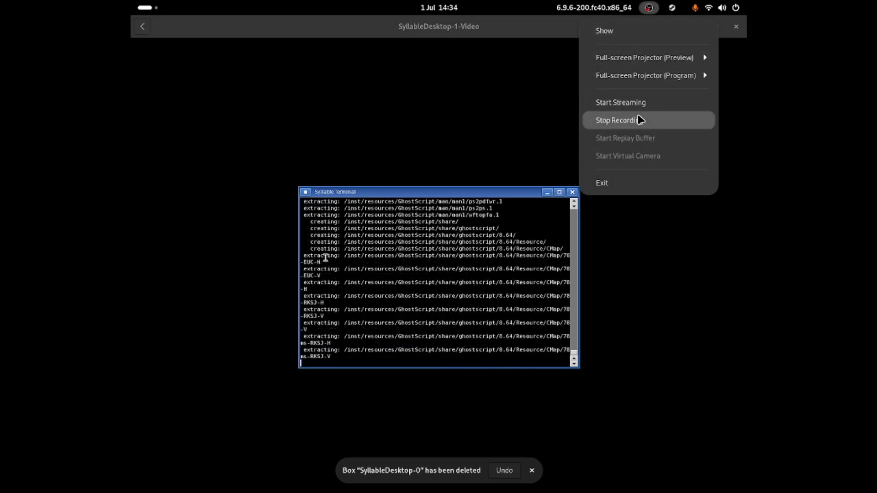
click(641, 120)
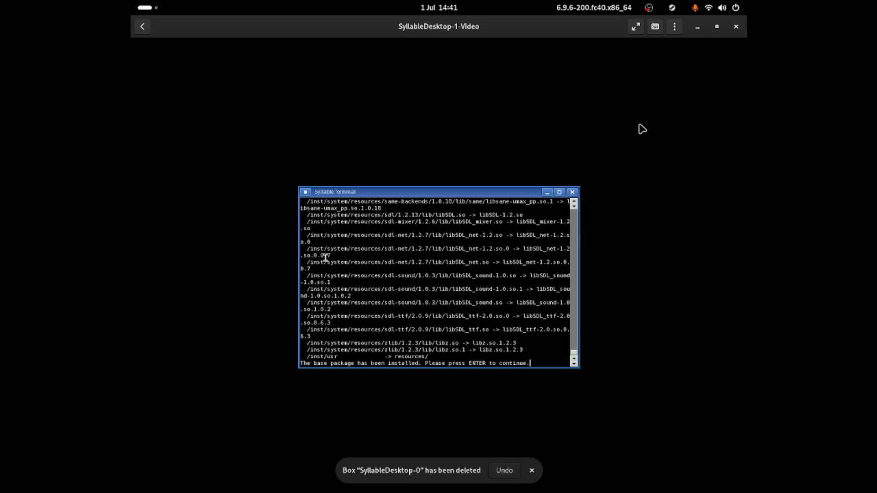
click(438, 261)
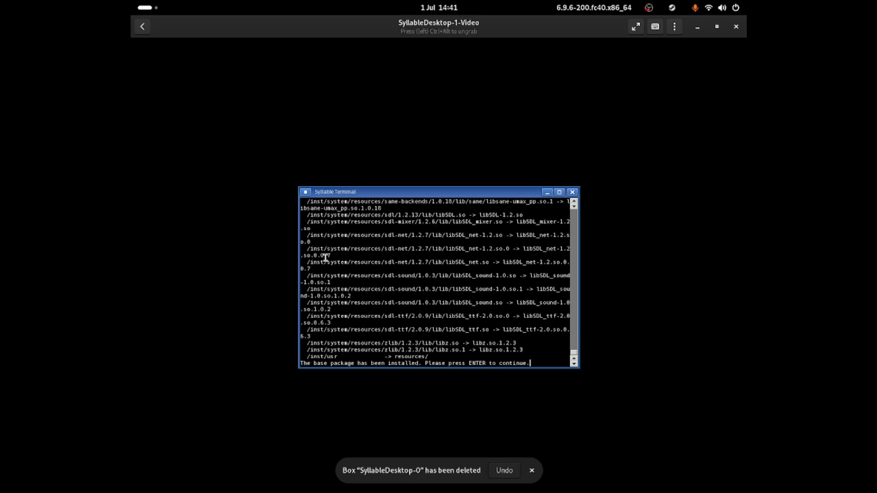
key(Return)
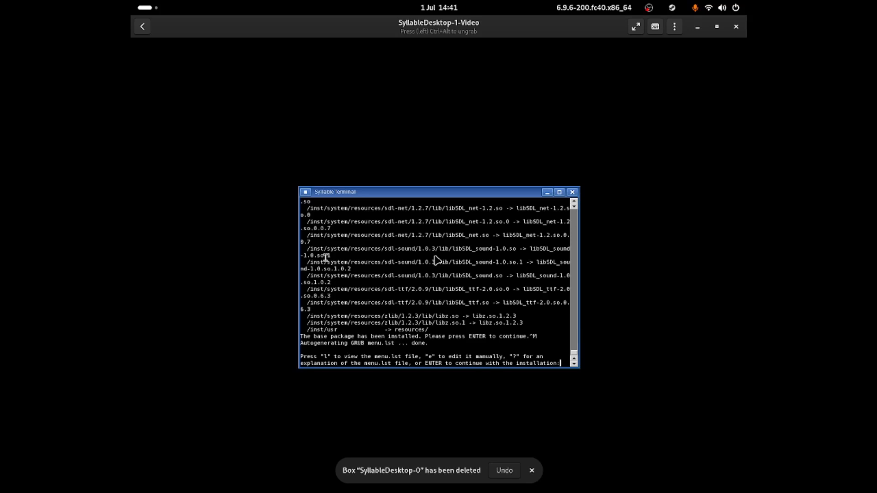
Accept the generated menu.lst and install GRUB into the Master Boot Record with 'm'
key(Return)
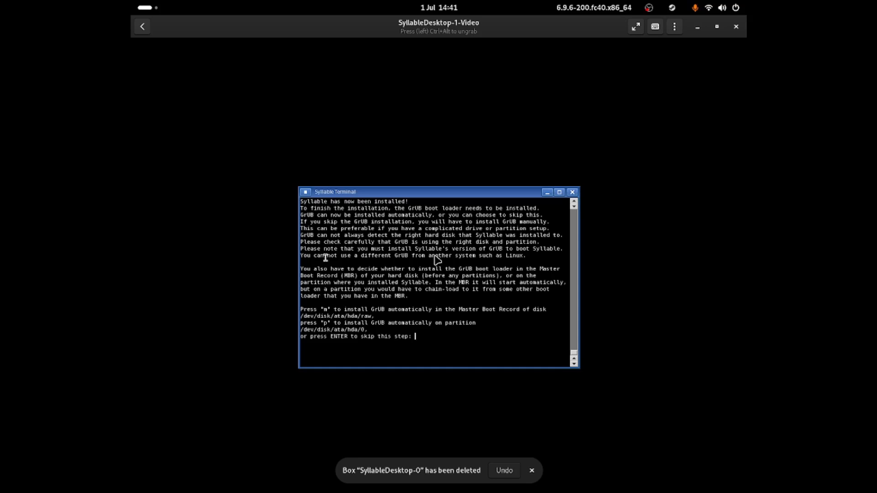
text(m)
key(Return)
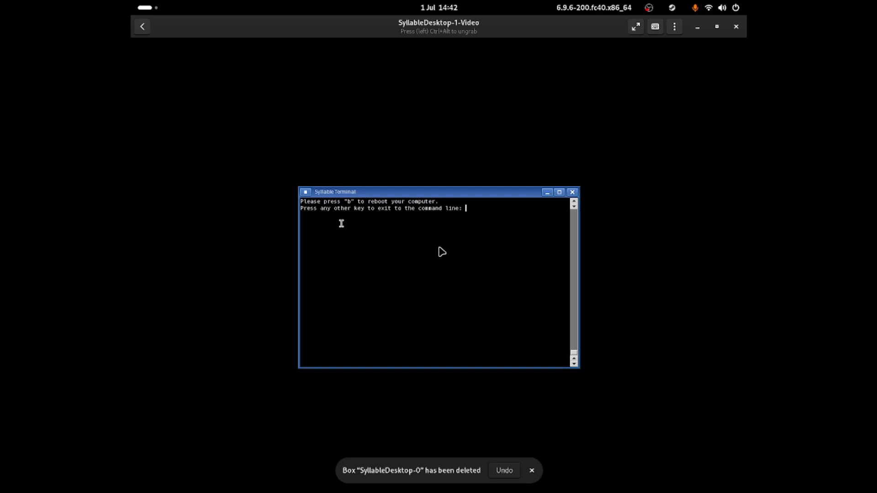
Exit the installer to the shell, try 'poweroff', and release input from the VM
key(Return)
text(poweroff)
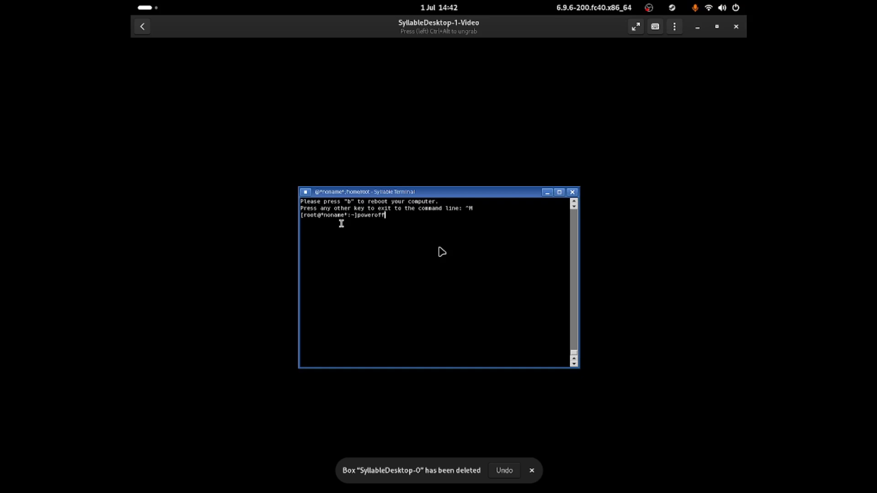
key(Return)
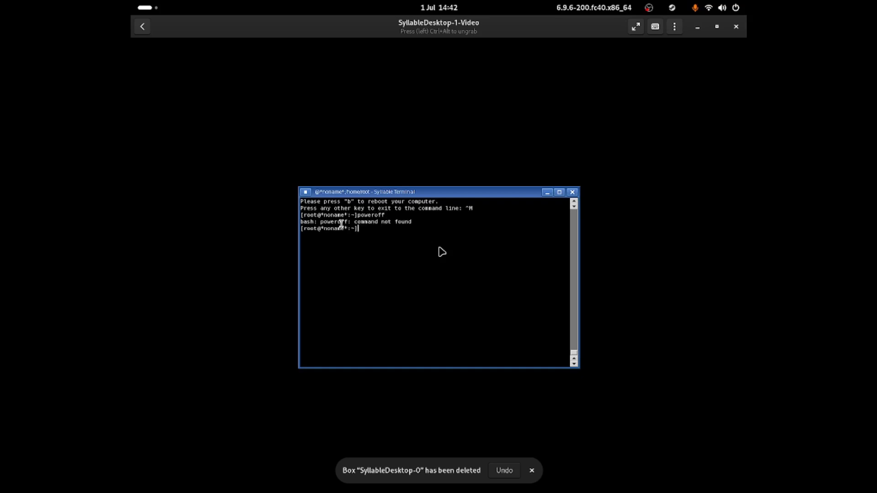
key(ctrl+alt)
Force shut down the SyllableDesktop-1-Video box from the box list
click(143, 27)
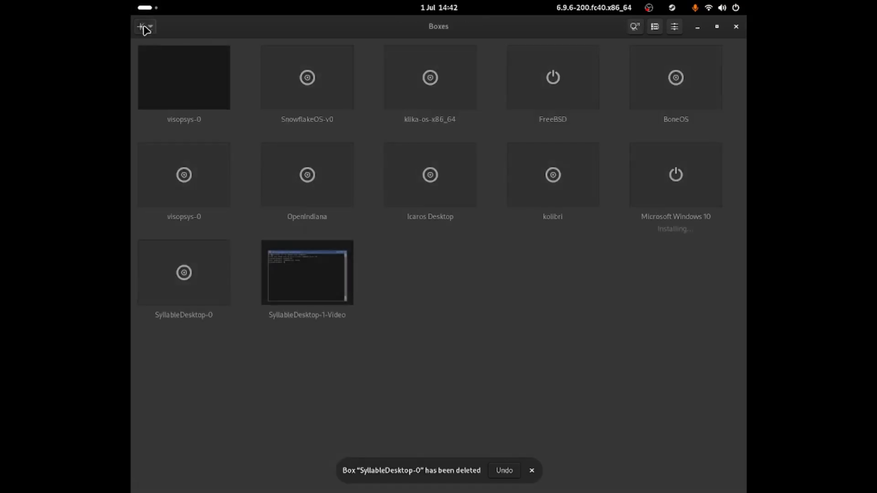
right_click(285, 242)
click(294, 185)
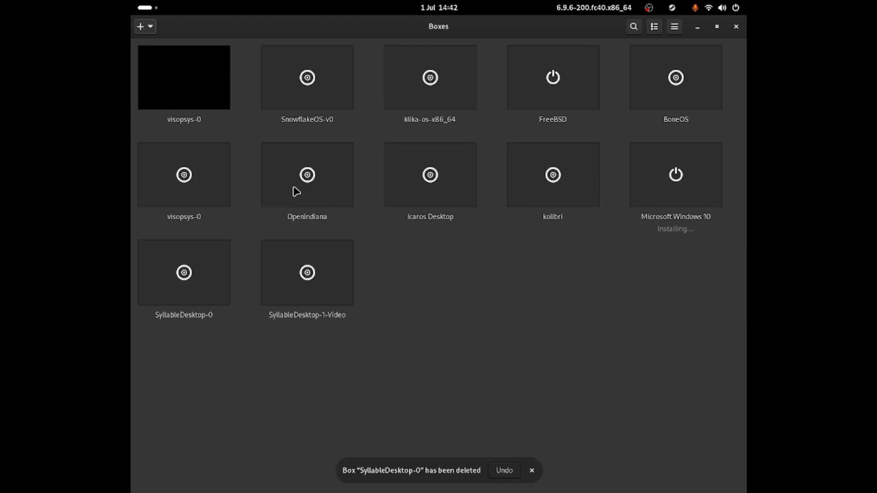
Remove the Syllable ISO under Devices & Shares in preferences, then start the box
right_click(306, 267)
click(307, 227)
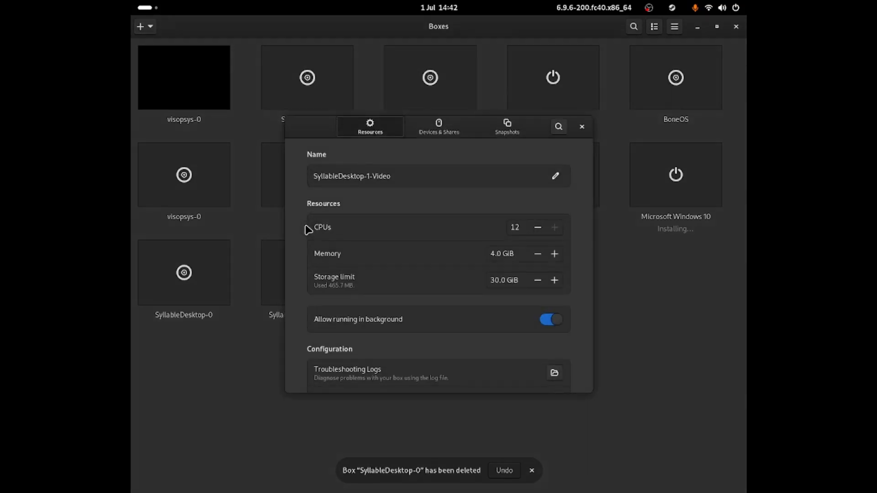
click(432, 133)
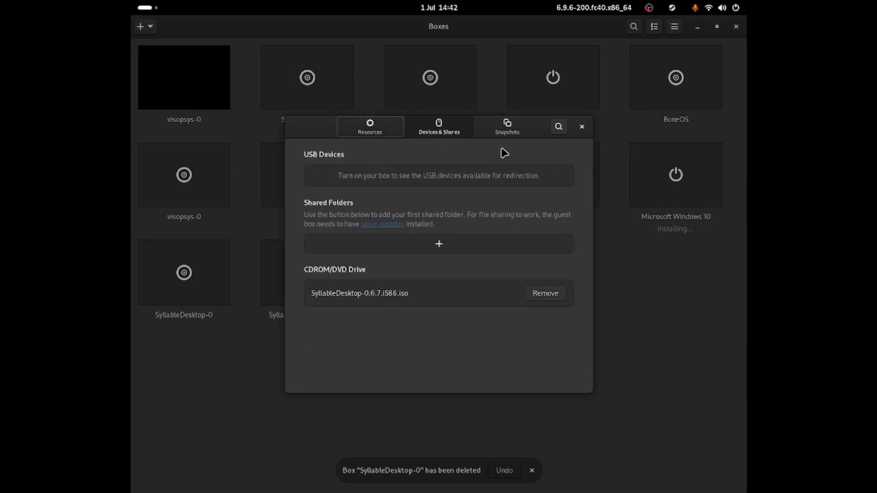
click(549, 291)
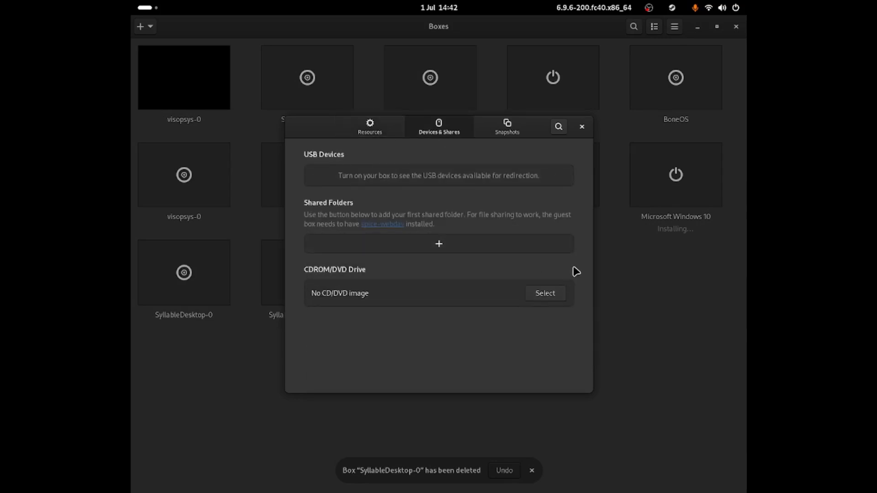
click(582, 127)
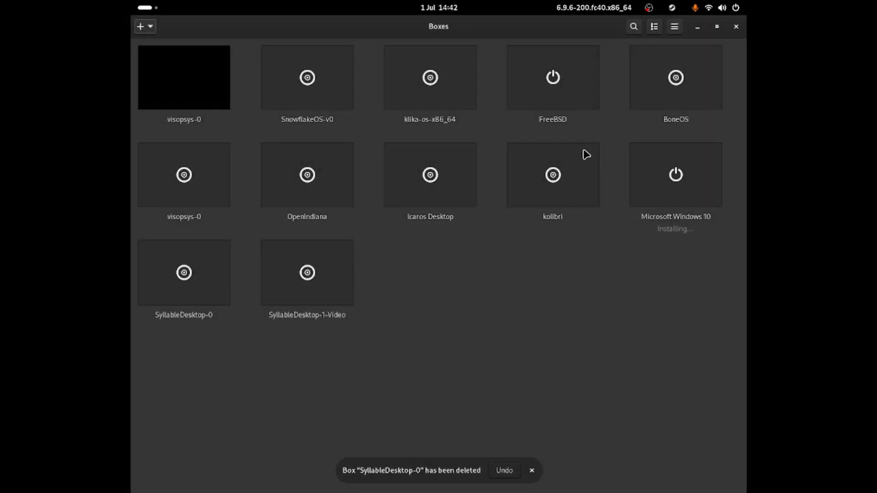
click(327, 291)
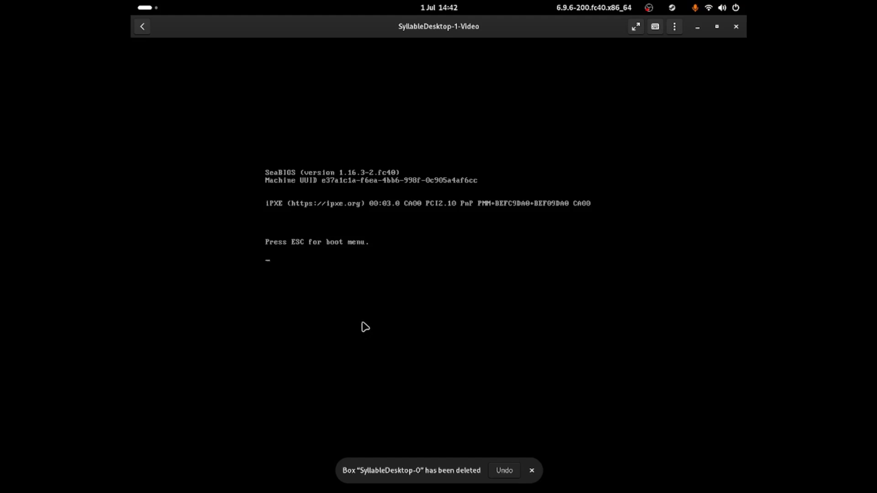
Boot the 'Start Syllable' GRUB entry so the installed system loads from the hard disk
click(371, 298)
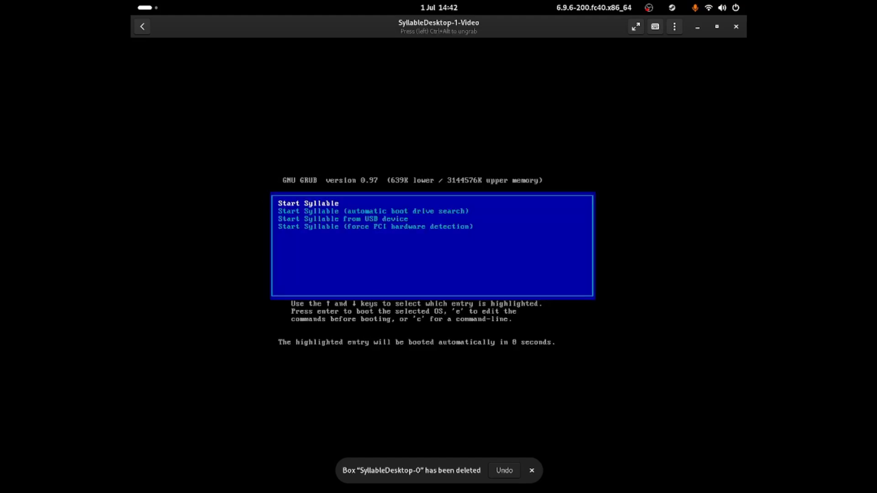
key(Return)
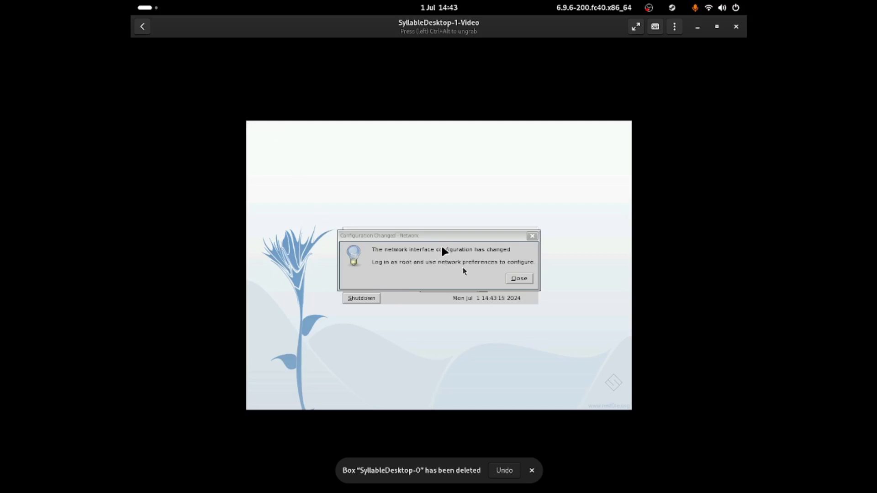
Dismiss the network configuration notice and log in as the Privileged user with the account password
click(519, 280)
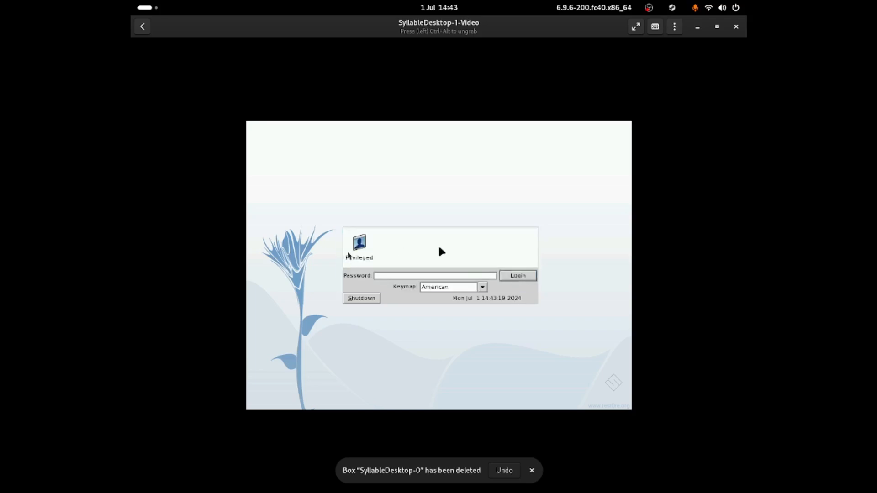
click(356, 254)
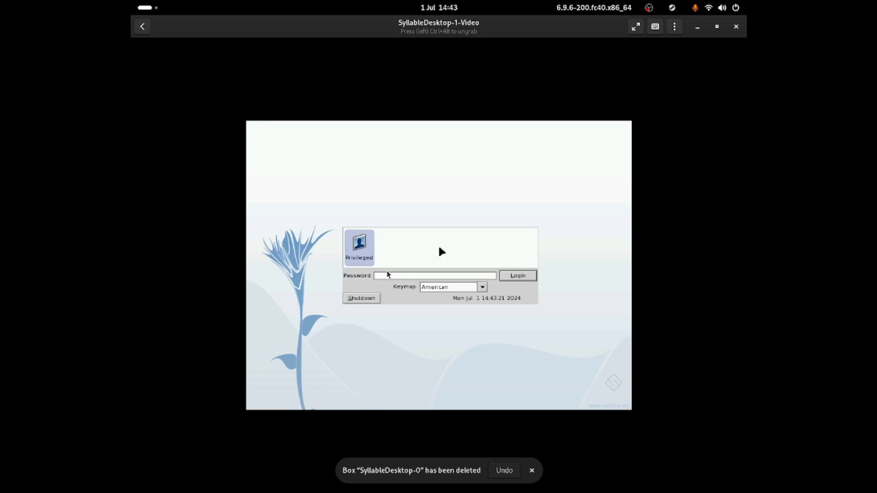
click(387, 273)
text(****)
key(Return)
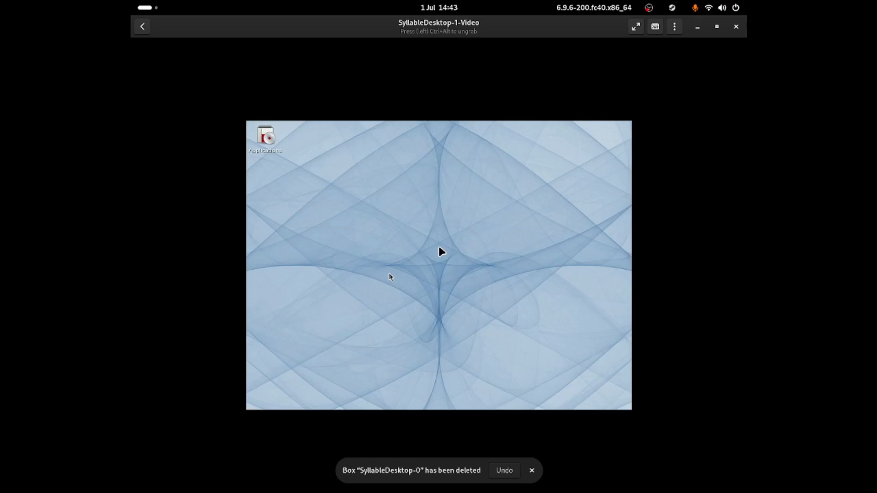